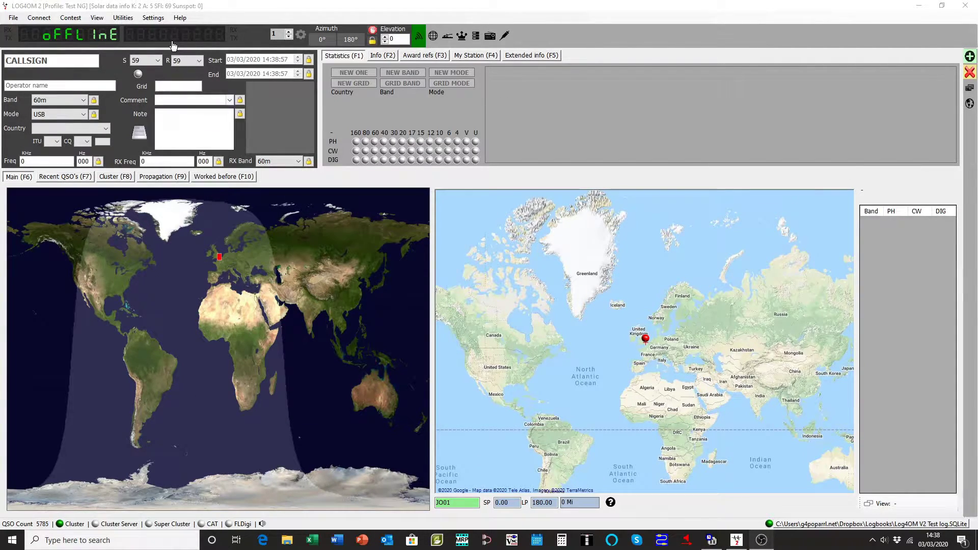
- Create a new award in the award manager with the award code DIG_CLUB
left_click(123, 22)
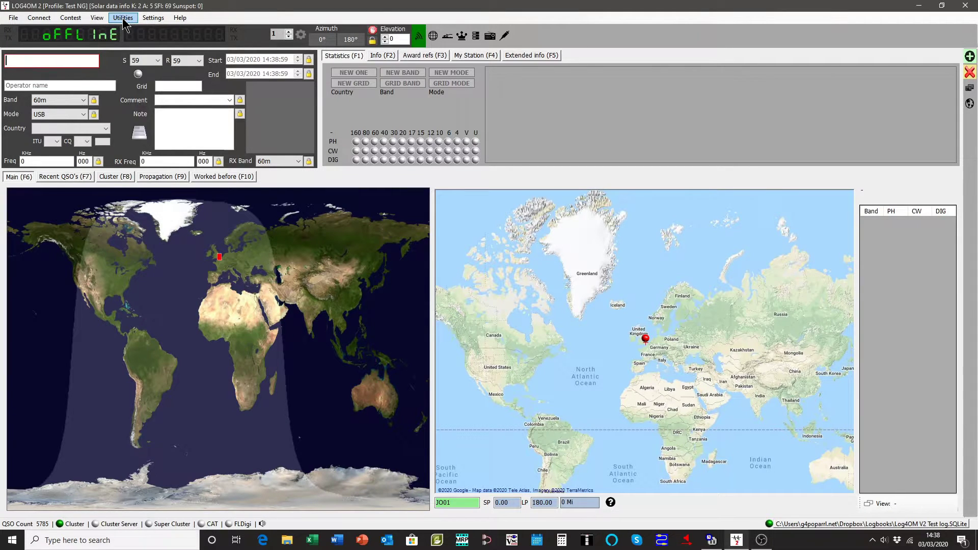
left_click(123, 23)
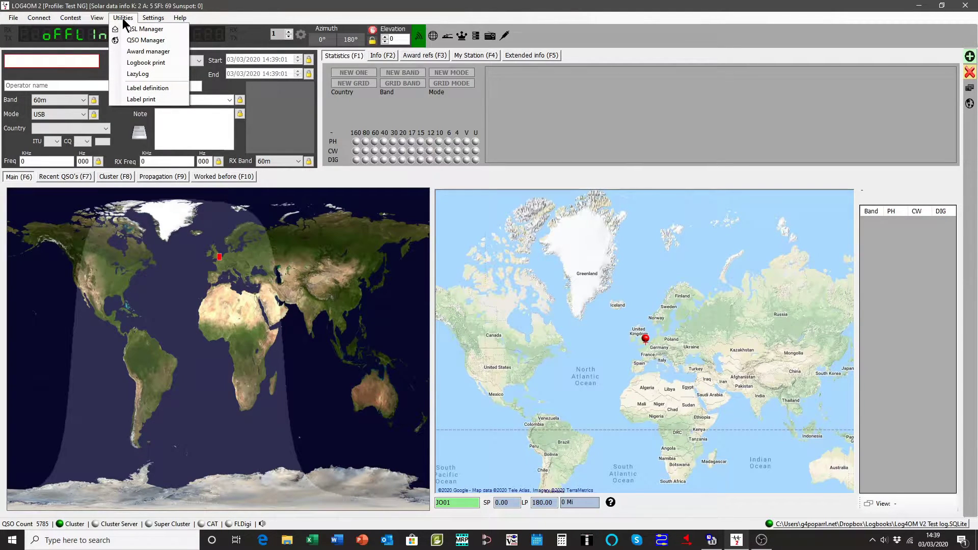
left_click(147, 52)
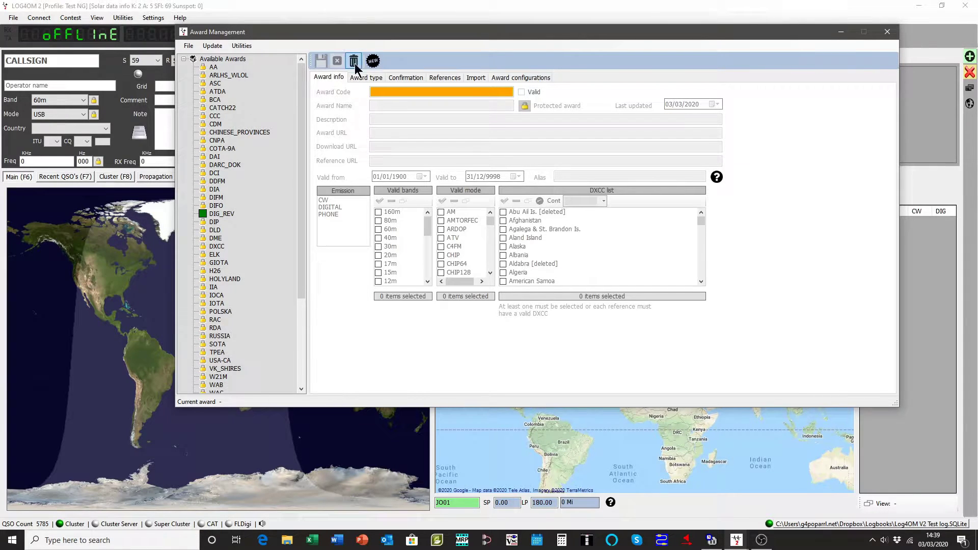
left_click(373, 61)
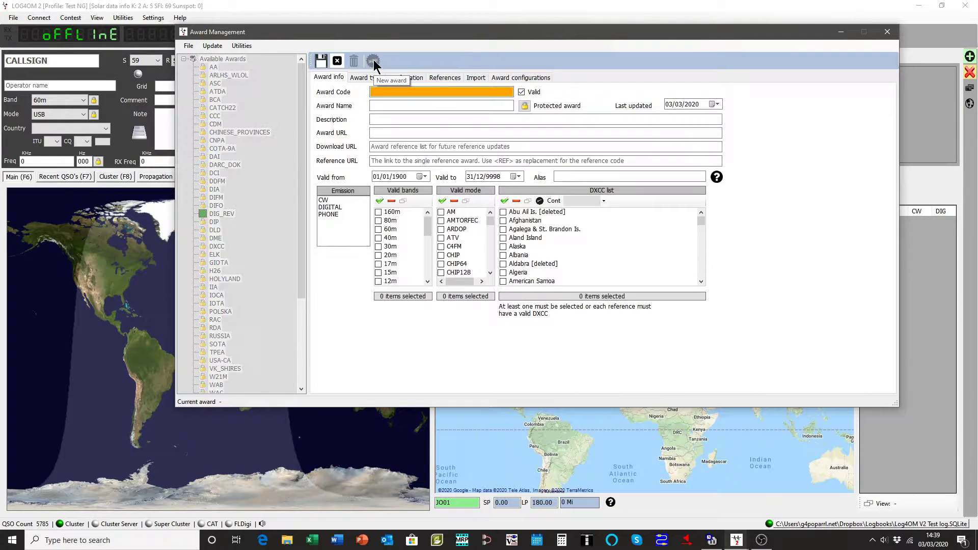
left_click(398, 91)
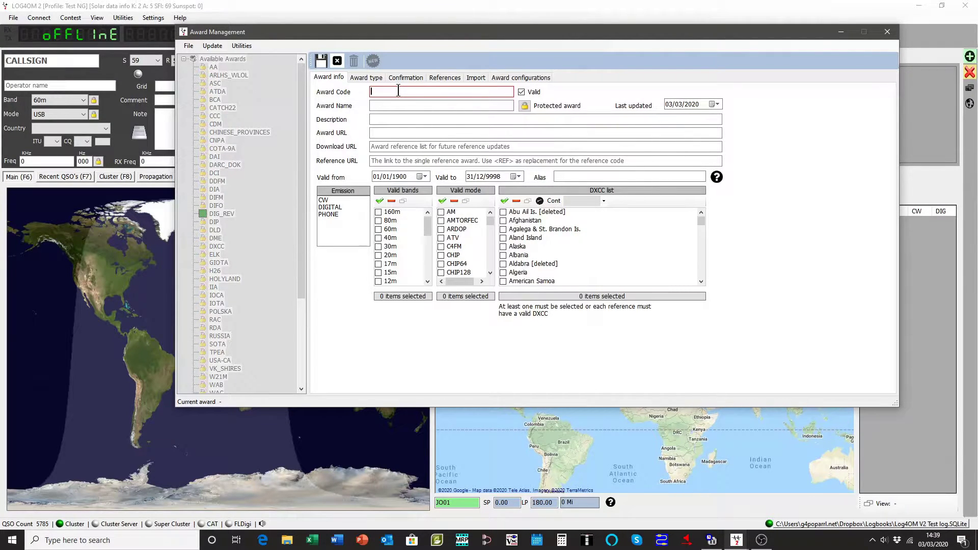
type("DIG_CLUB")
left_click(378, 106)
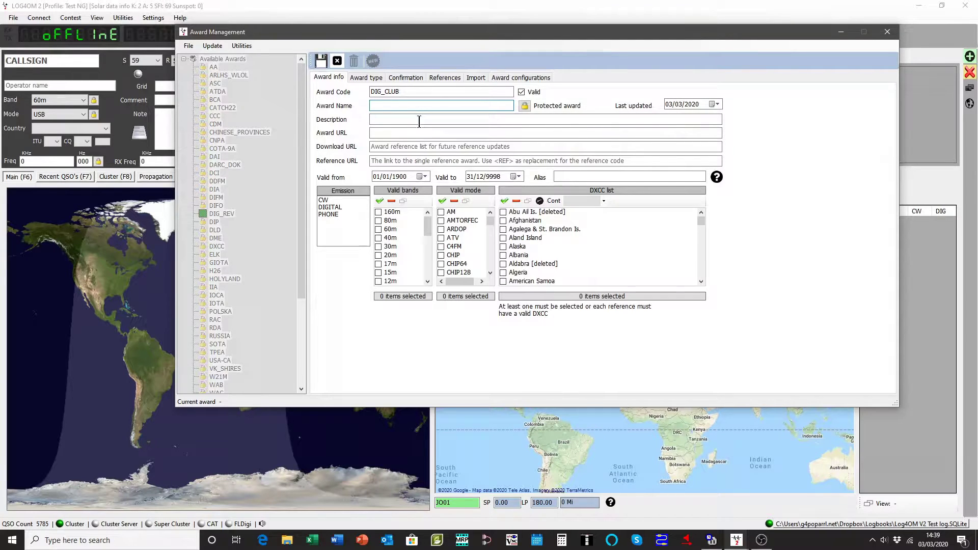
left_click(406, 133)
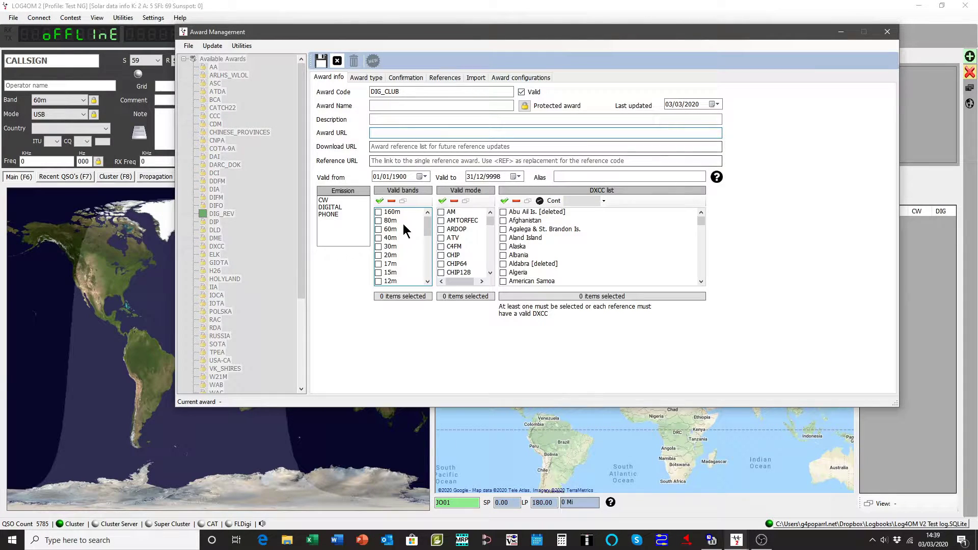
- Select all DXCC entities and the CW, DIGITAL and PHONE emissions for the DIG_CLUB award
left_click(504, 202)
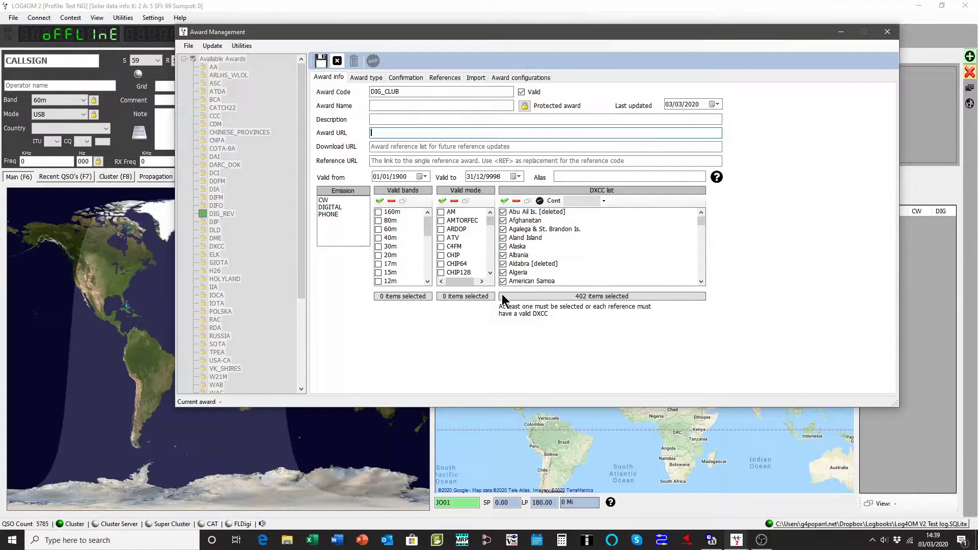
left_click_drag(699, 219, 607, 234)
left_click(327, 201)
left_click(330, 214, "shift")
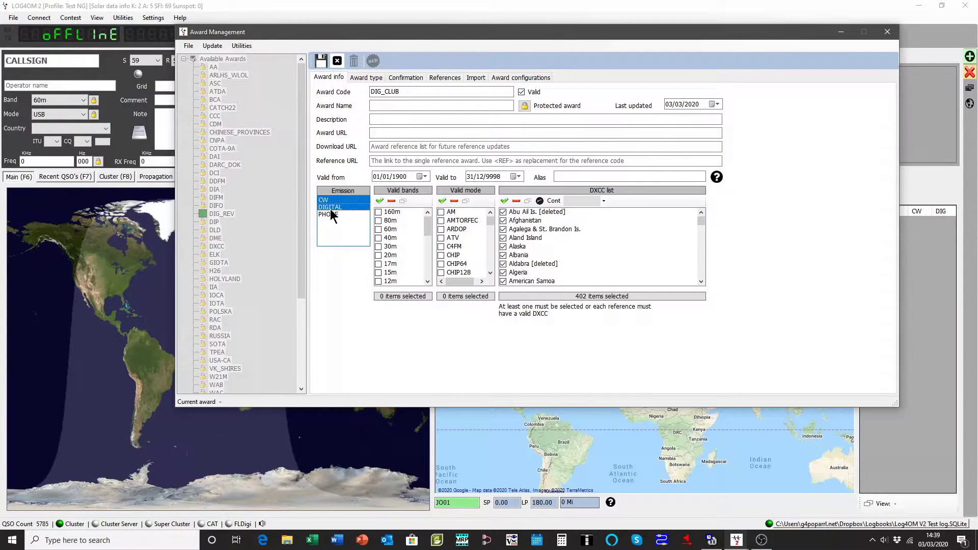
- Mark the 160m, 80m, 60m, 40m, 30m, 20m, 17m, 15m, 12m and 10m bands as valid for the award
left_click(378, 211)
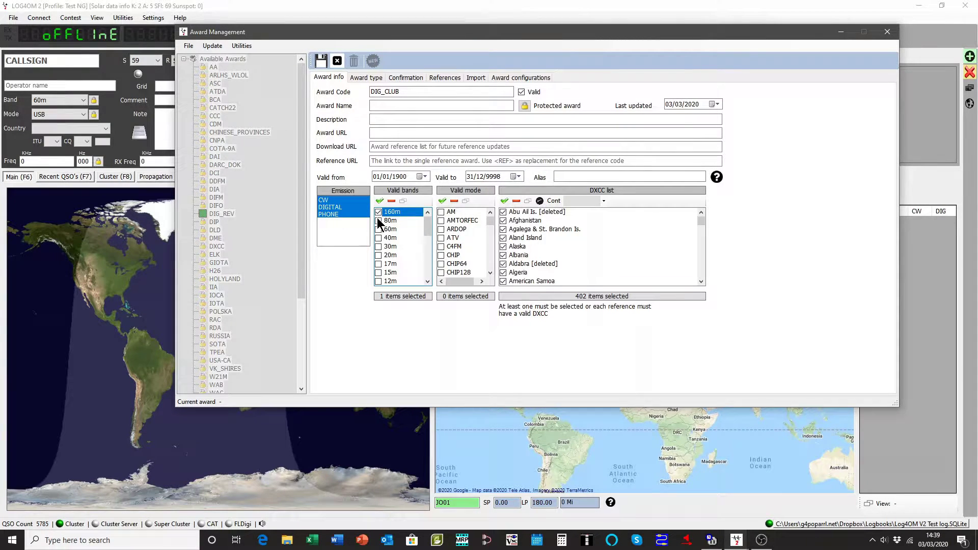
left_click(378, 220)
left_click(378, 229)
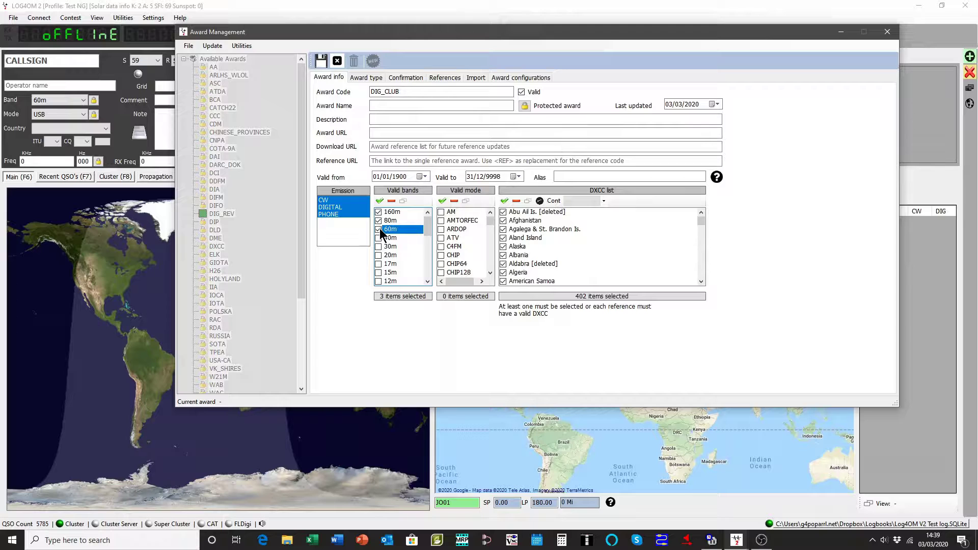
left_click(377, 238)
left_click(377, 246)
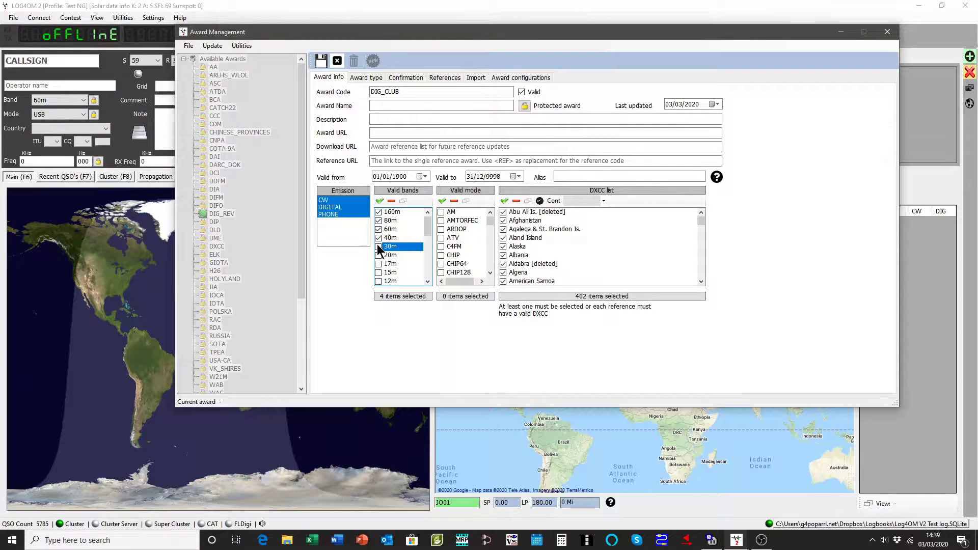
left_click(377, 255)
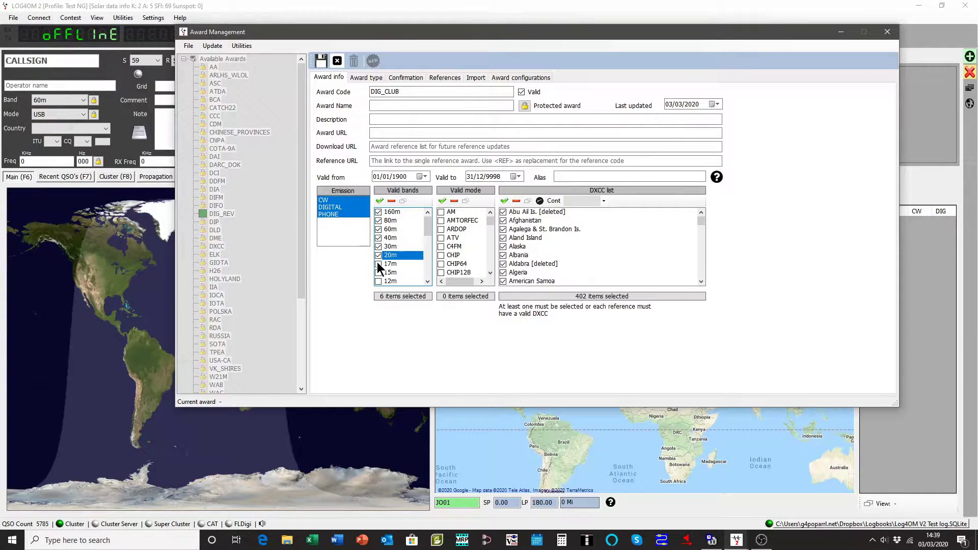
left_click(377, 264)
left_click(378, 273)
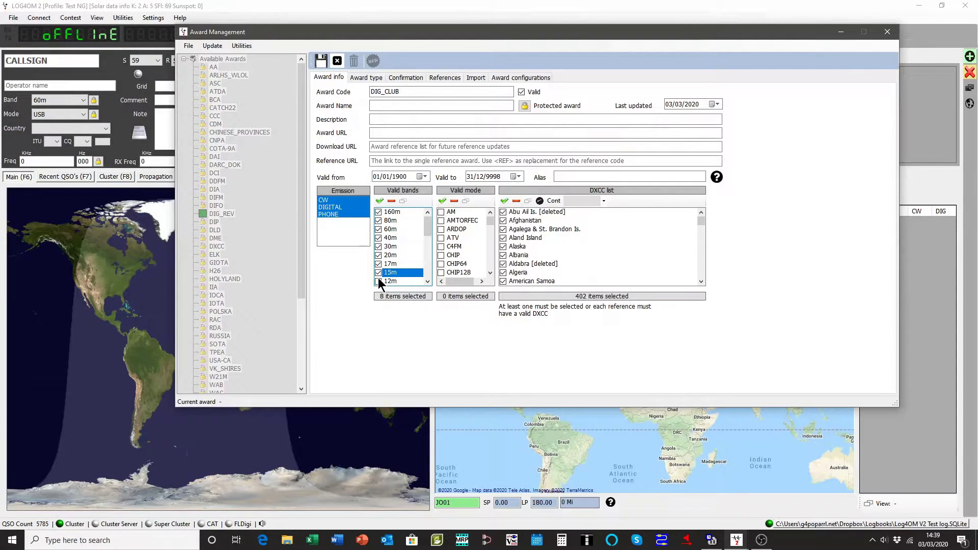
left_click(378, 280)
scroll(429, 281, "down", 1)
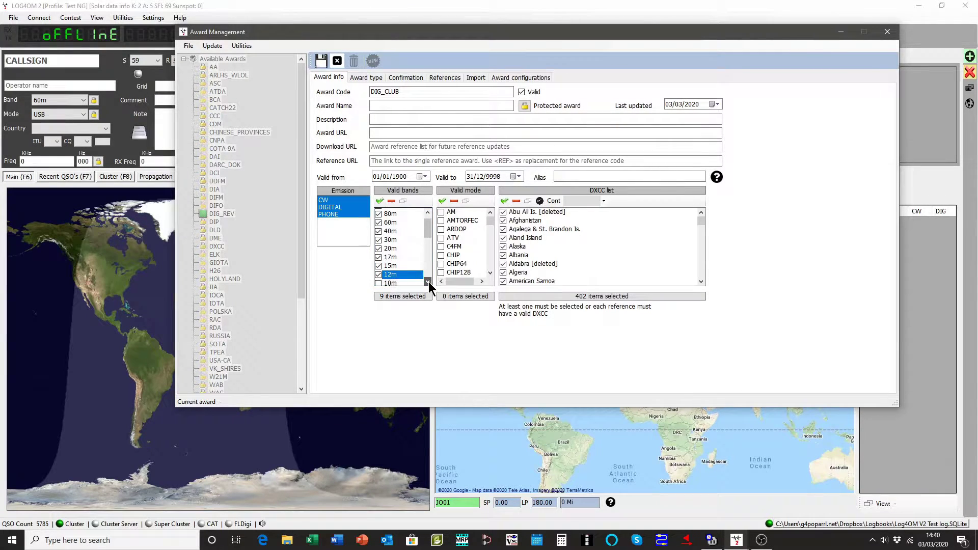
left_click(378, 264)
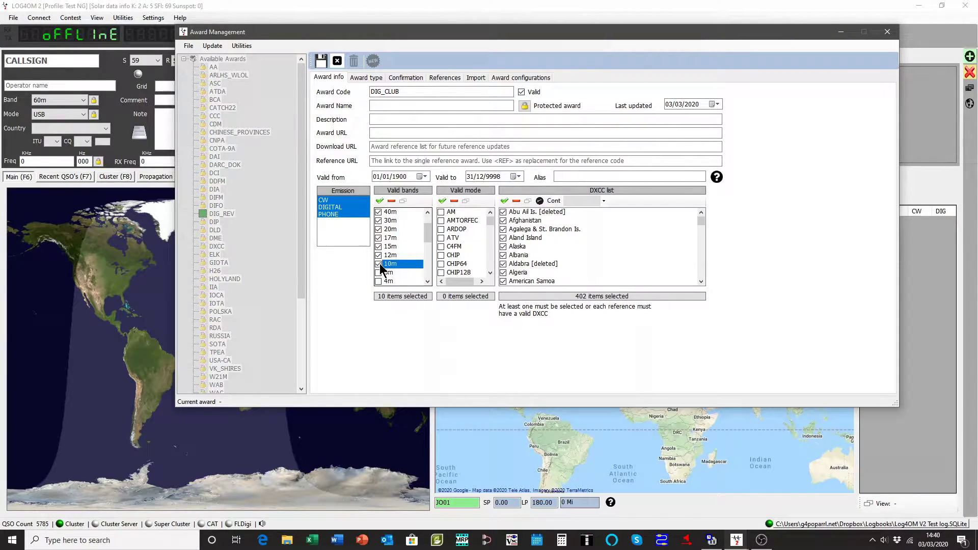
- Set the award type to REFERENCE and choose QSL for both confirmation and validation
left_click(373, 78)
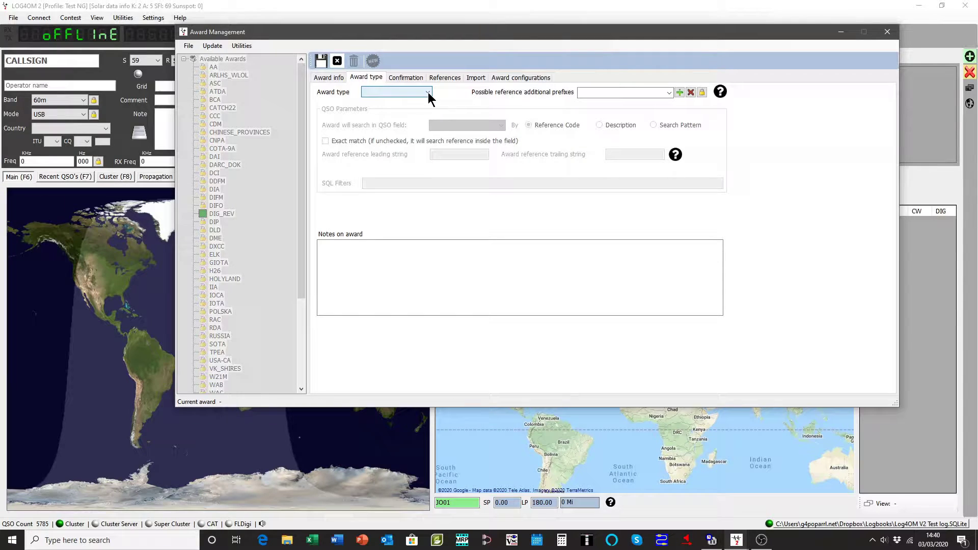
left_click(428, 93)
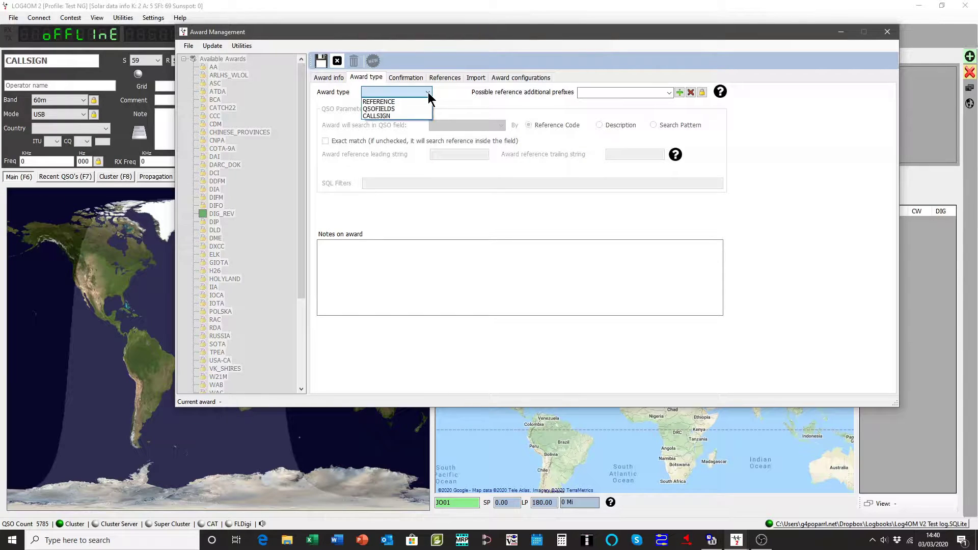
left_click(404, 102)
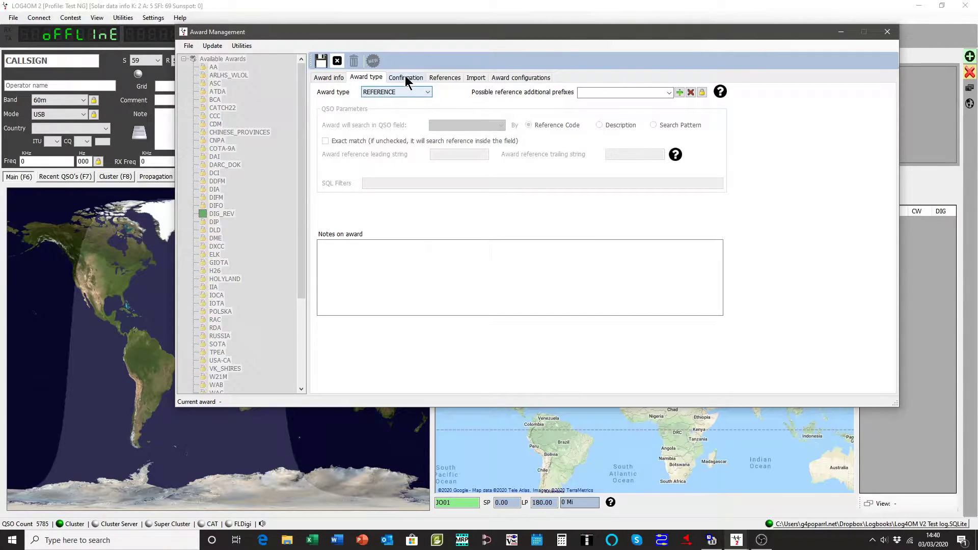
left_click(410, 77)
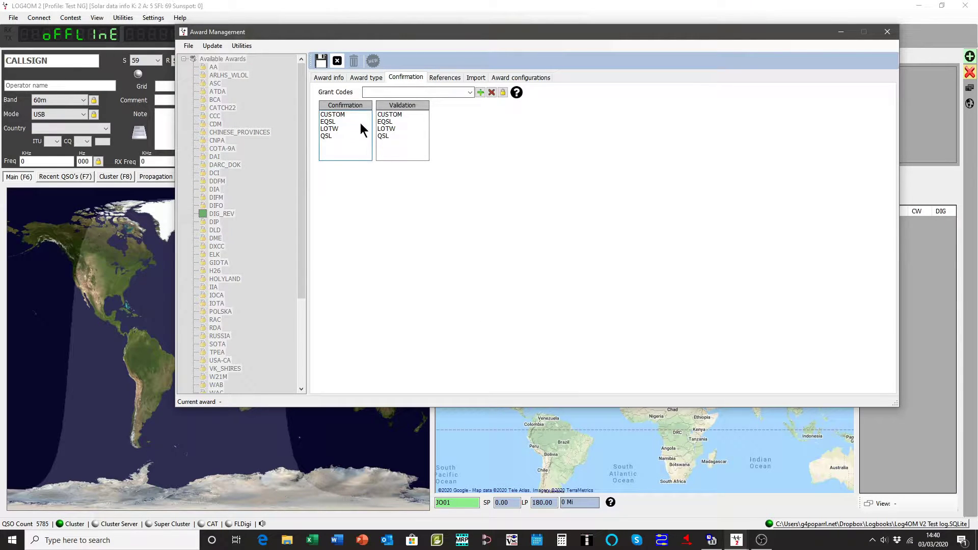
left_click(325, 136)
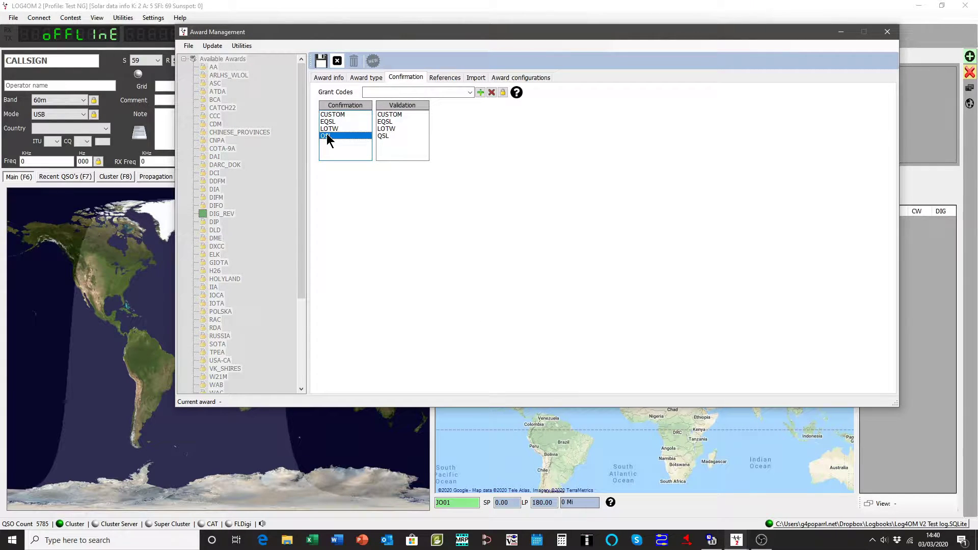
left_click(383, 136)
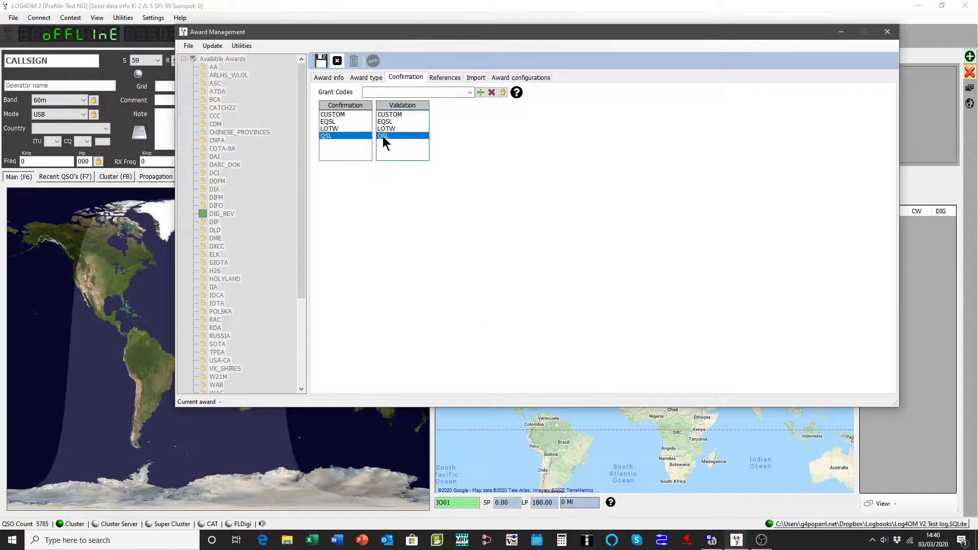
- Load DIG Club2.csv from the DIG Club folder as the reference import file and preview its fields
left_click(451, 76)
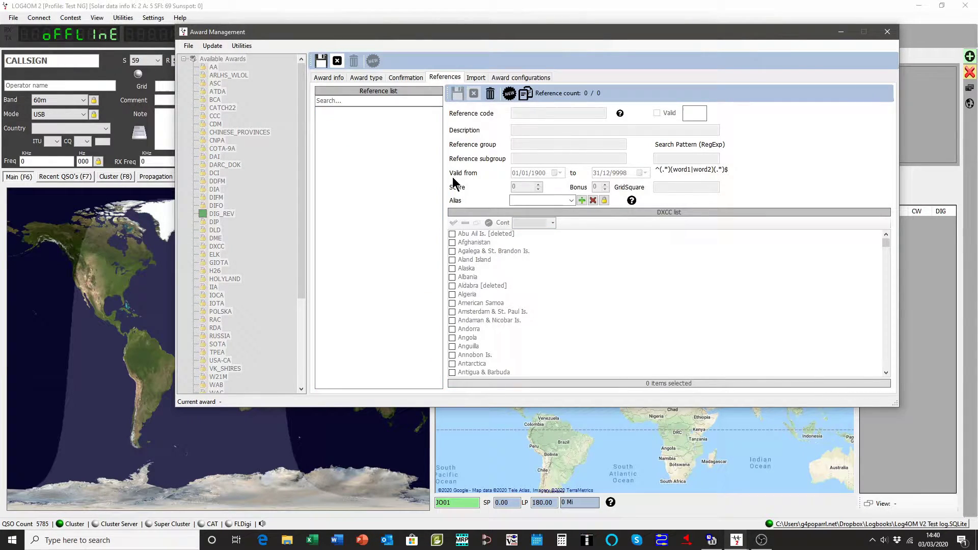
left_click(480, 79)
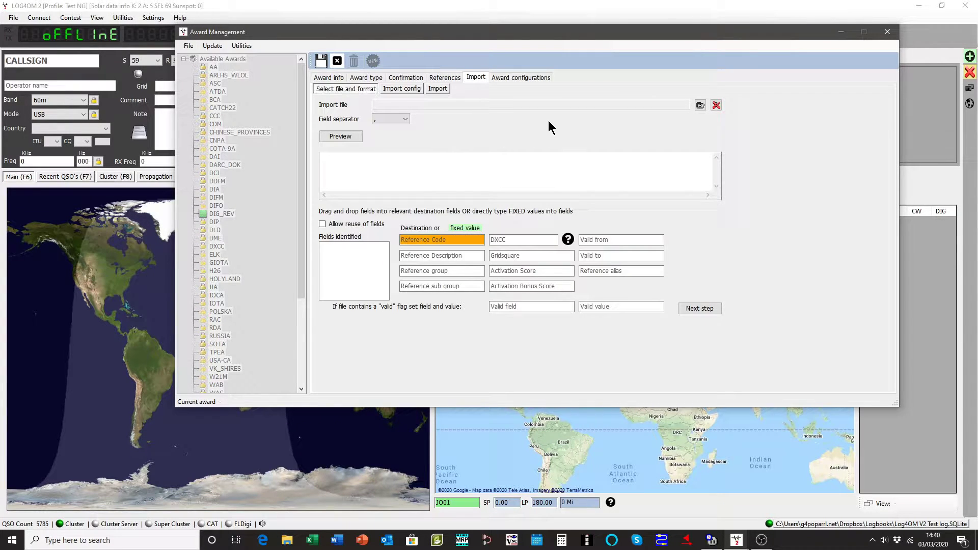
left_click(700, 106)
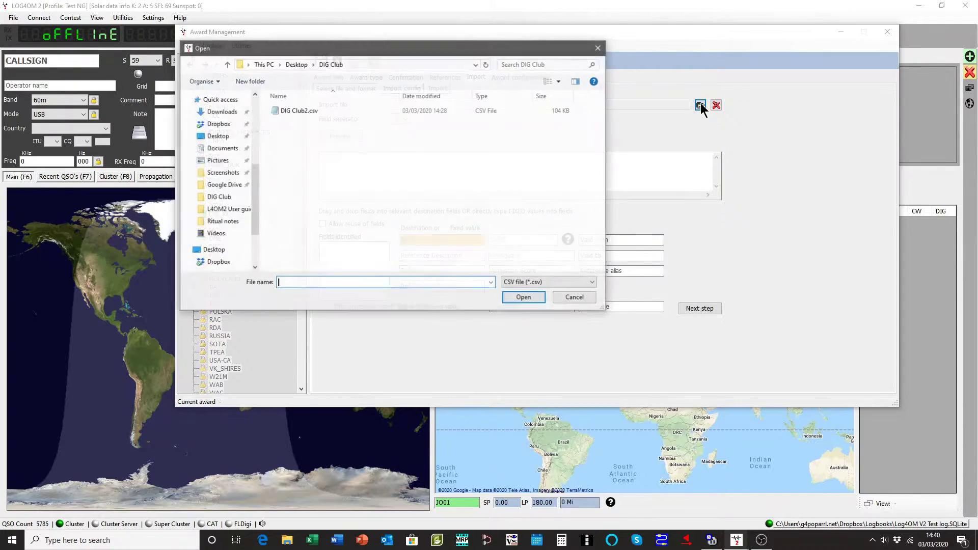
left_click(293, 110)
left_click(524, 298)
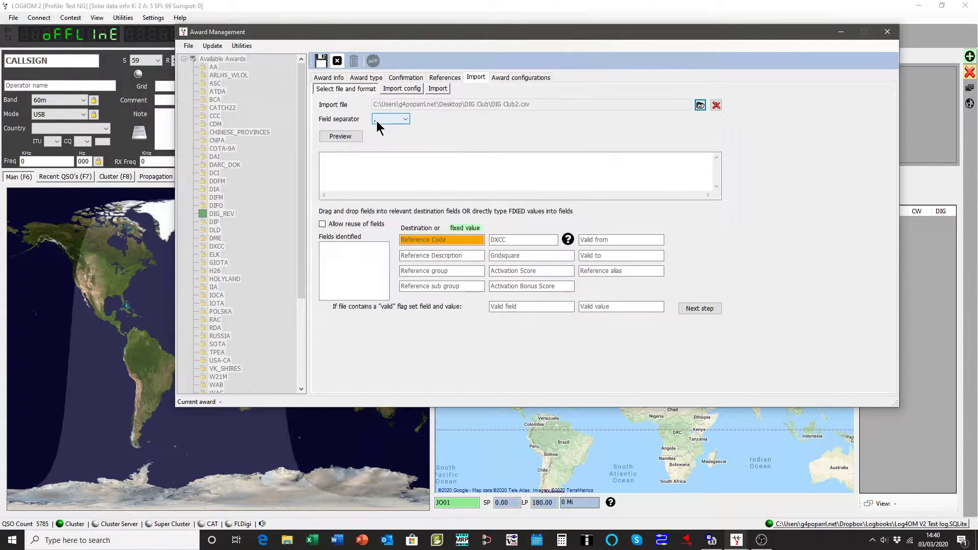
left_click(351, 139)
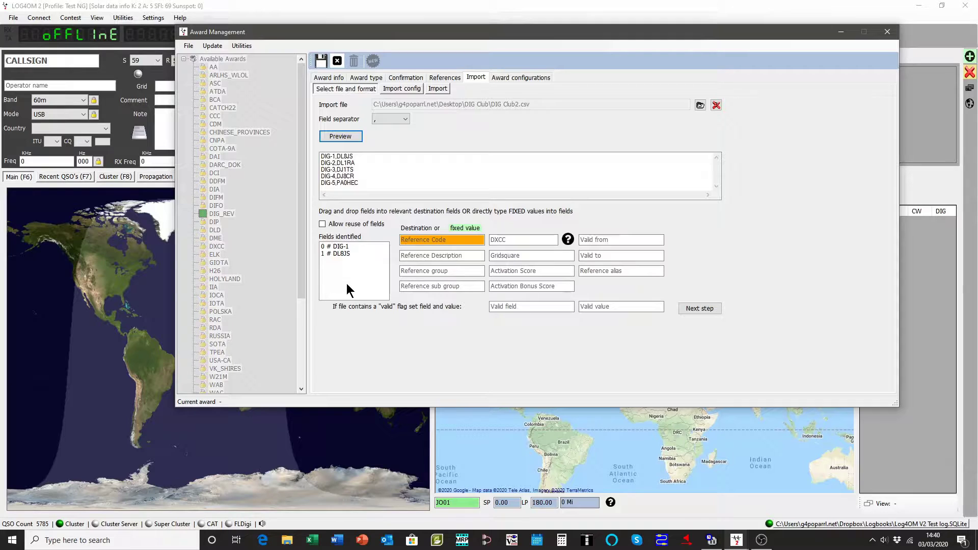
- Map the DIG number field to Reference Code and the callsign field to Reference Description, and run the import to completion
left_click_drag(340, 250, 416, 239)
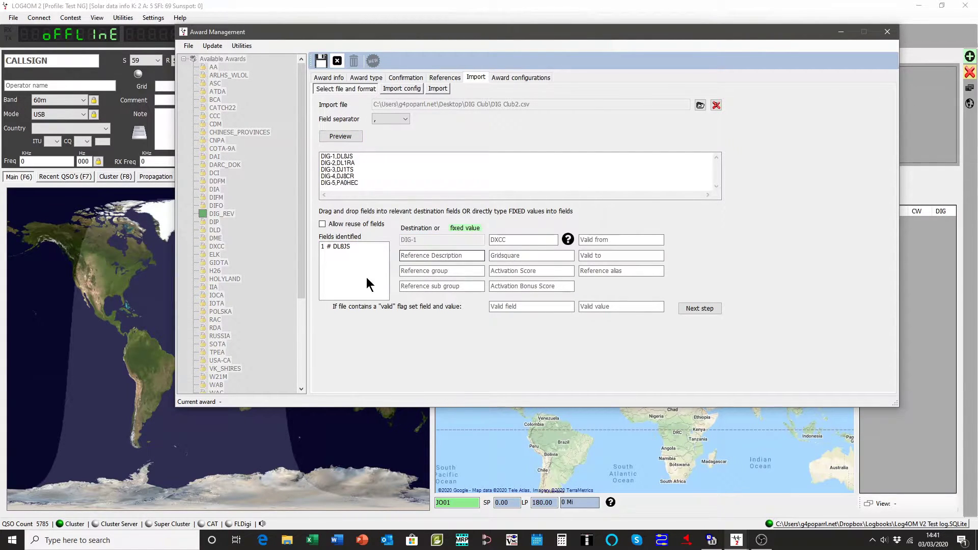
left_click_drag(344, 246, 423, 255)
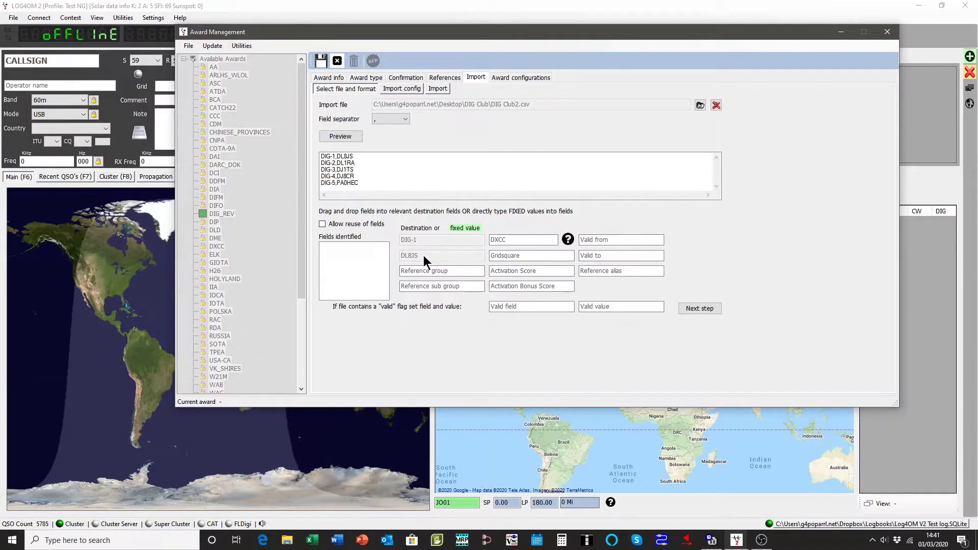
left_click(414, 89)
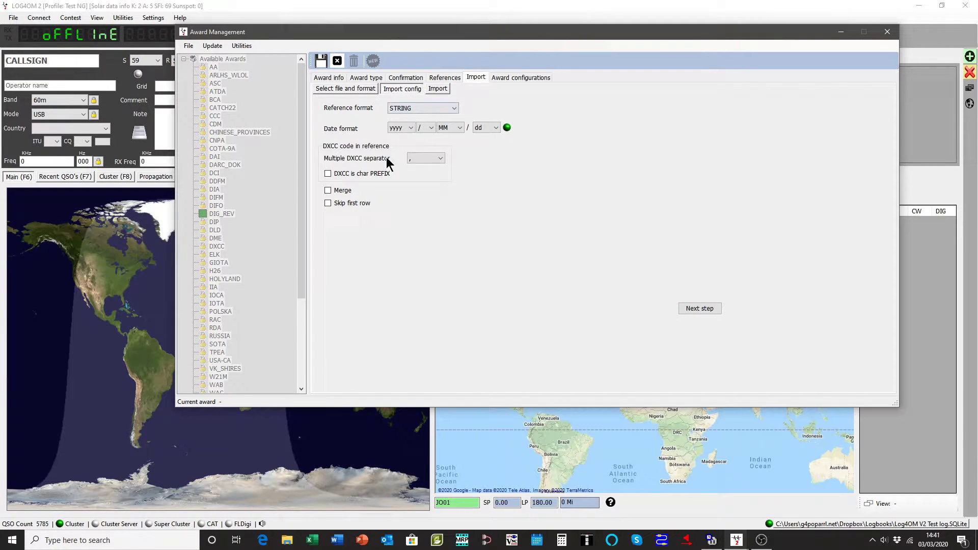
left_click(441, 87)
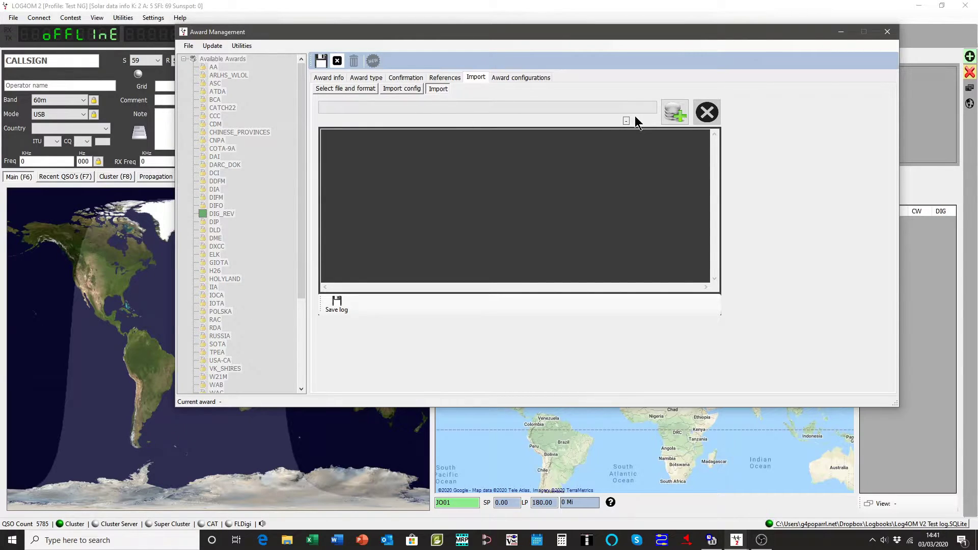
left_click(680, 112)
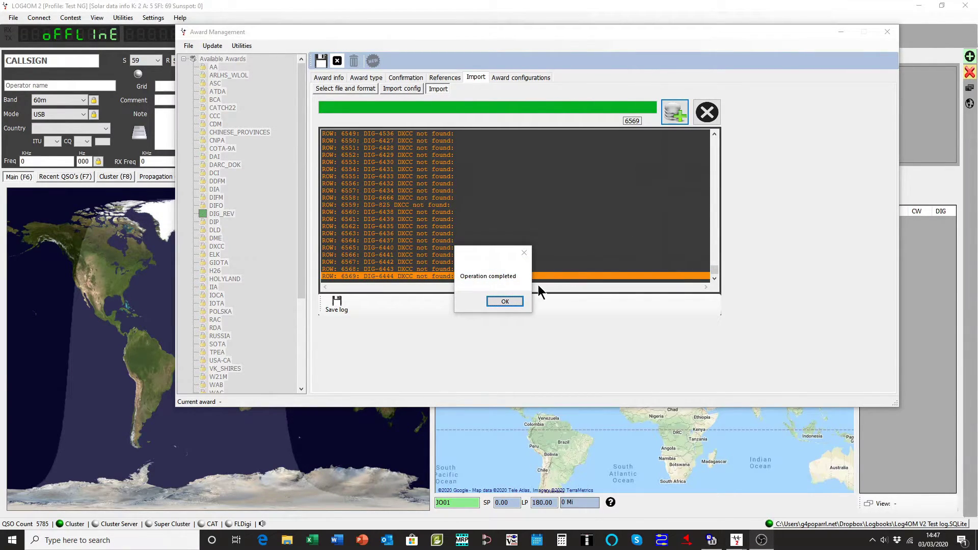
left_click(500, 301)
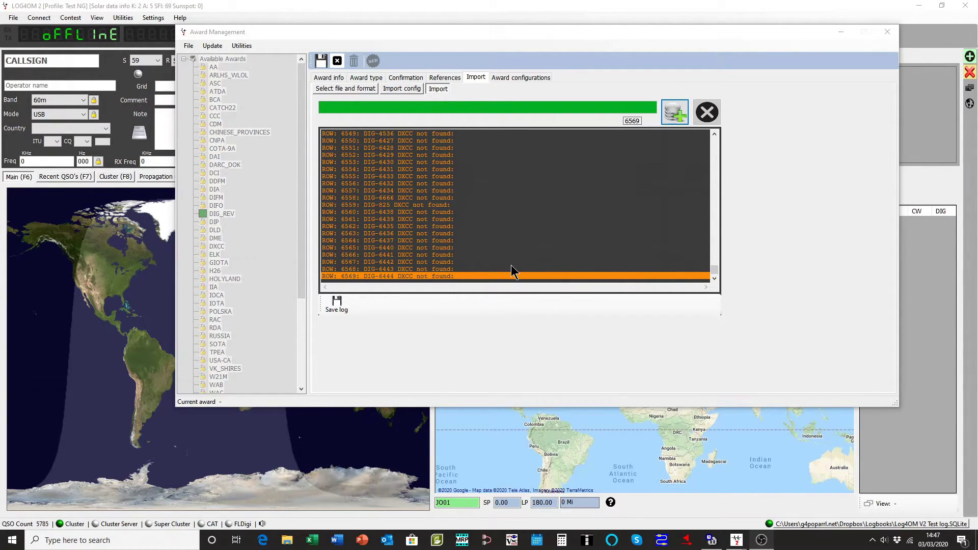
- Look up DIG-1019 in the award's imported reference list and display its details
left_click(443, 76)
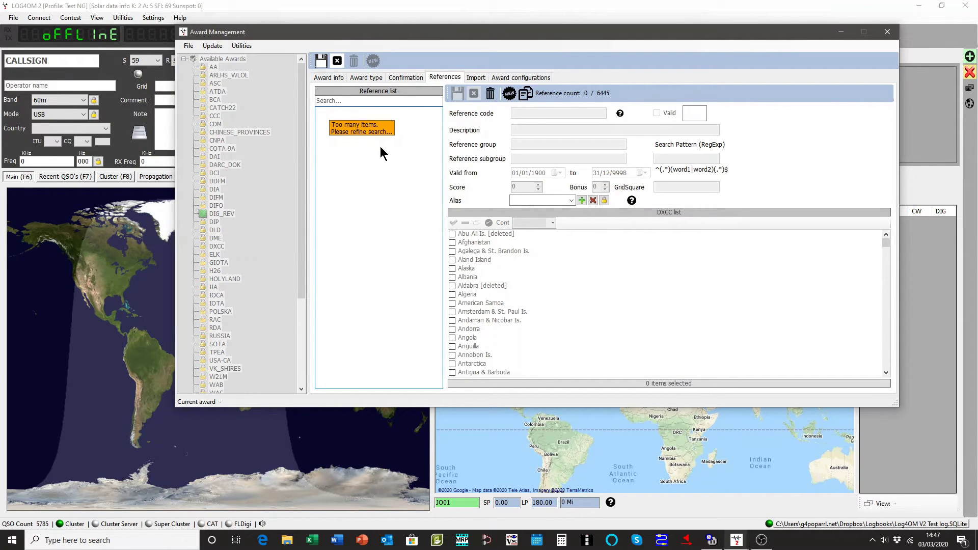
left_click(353, 100)
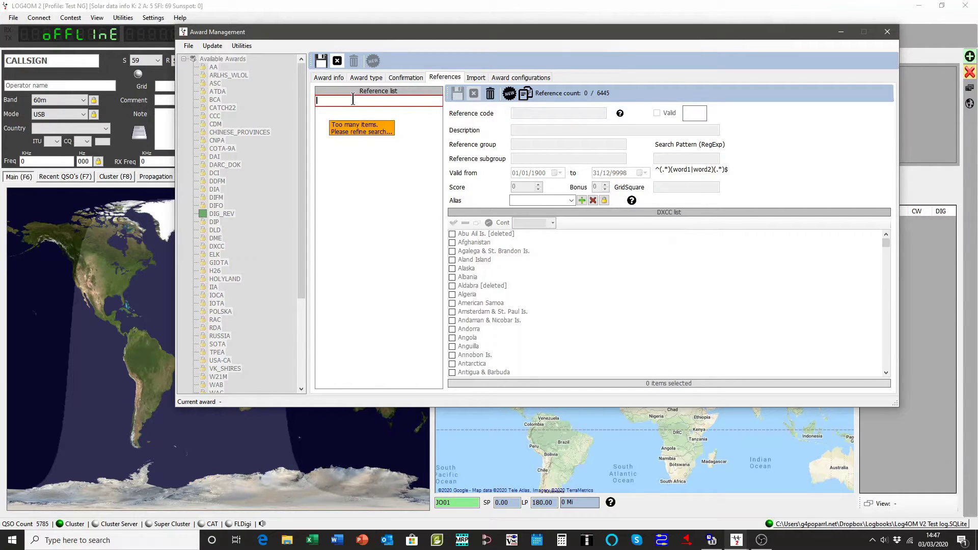
type("DIG-1019")
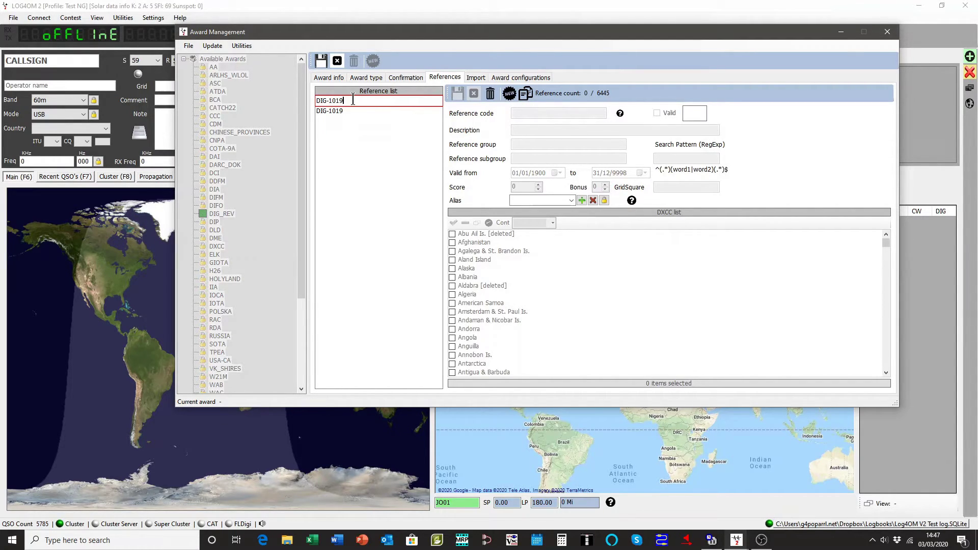
left_click(332, 112)
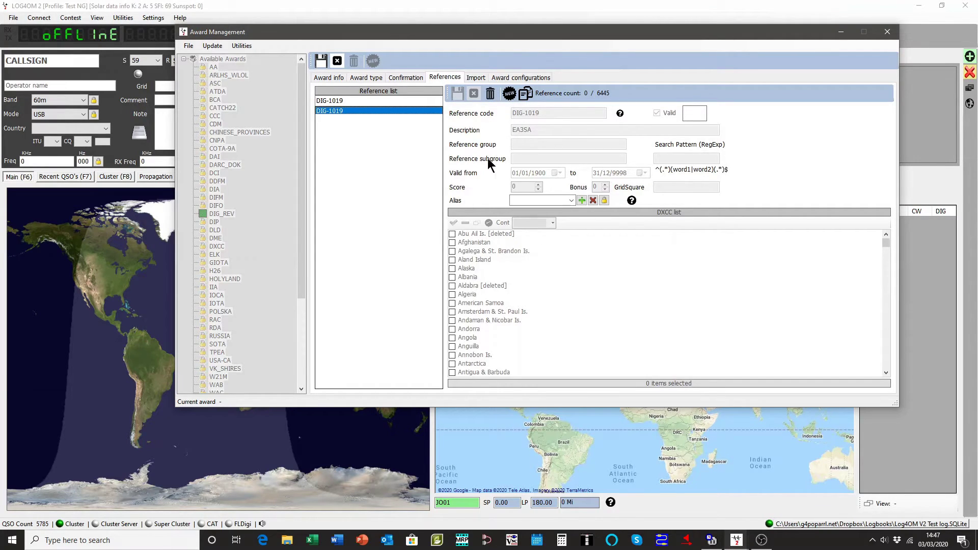
- Save the DIG_CLUB award and close the award management window
left_click(329, 77)
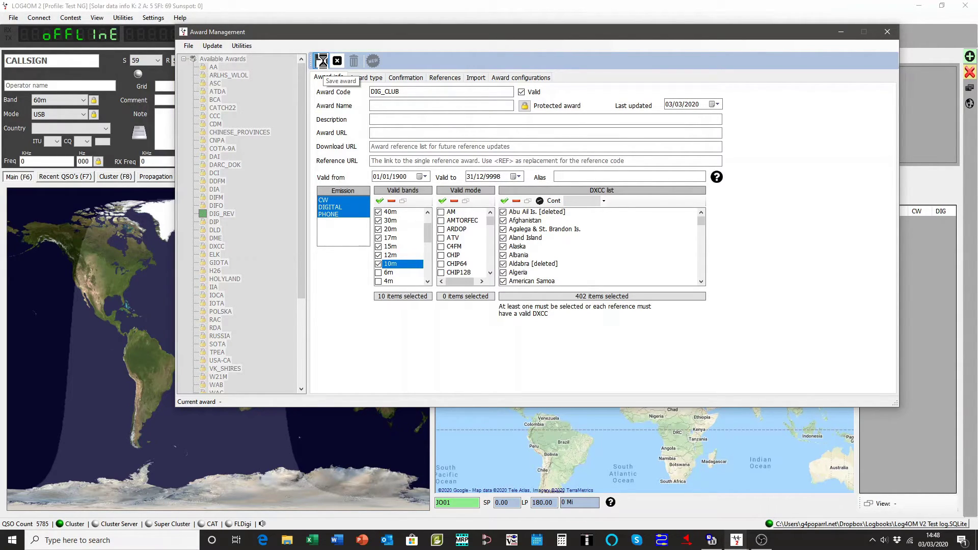
left_click(322, 61)
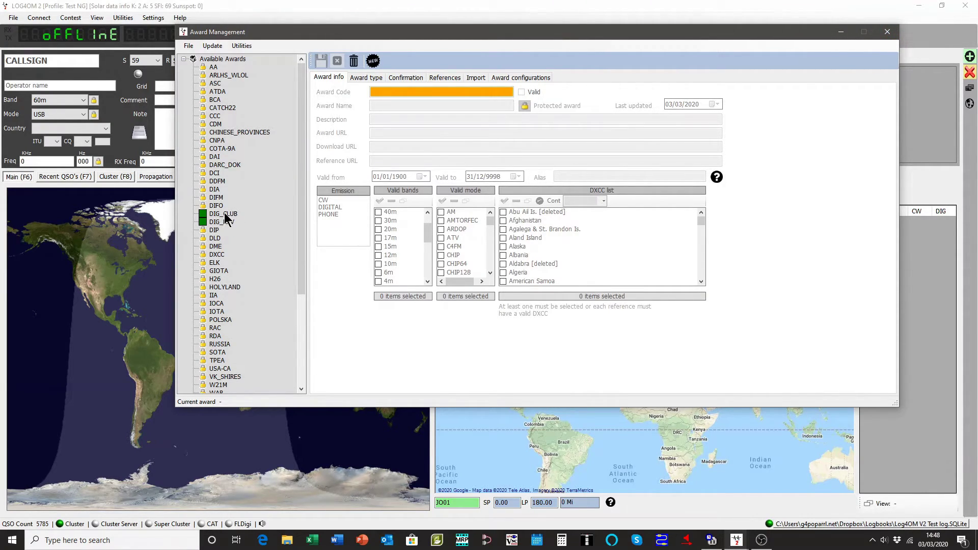
left_click(886, 32)
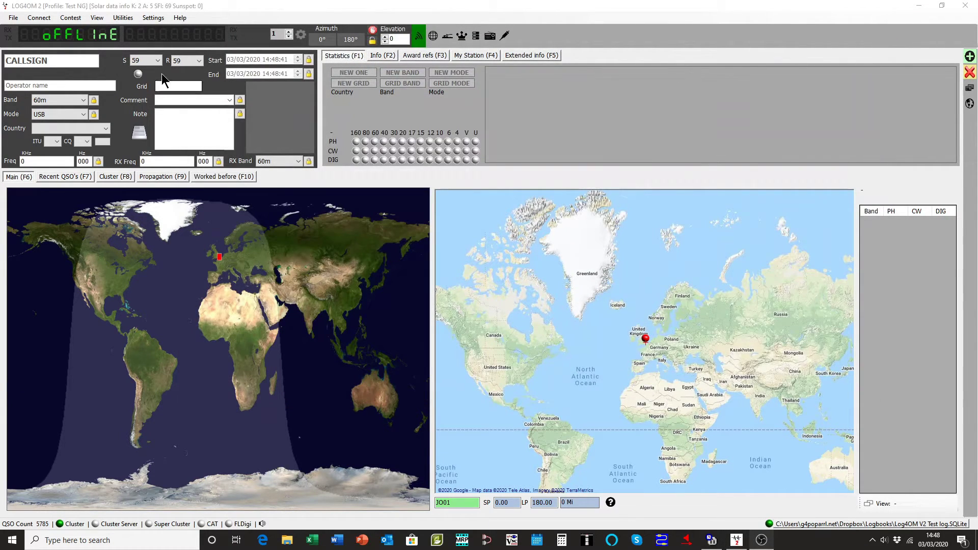
left_click(68, 60)
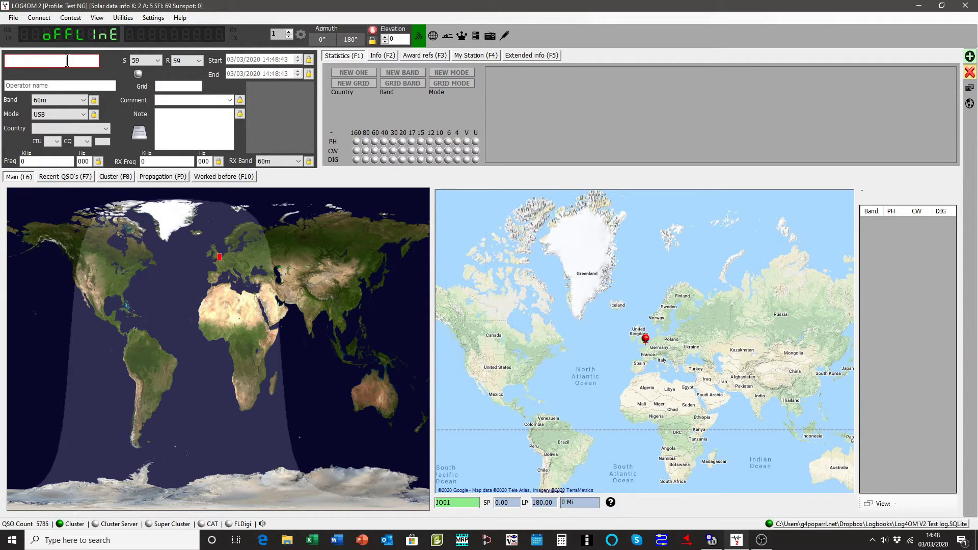
type("EA7")
type("AA")
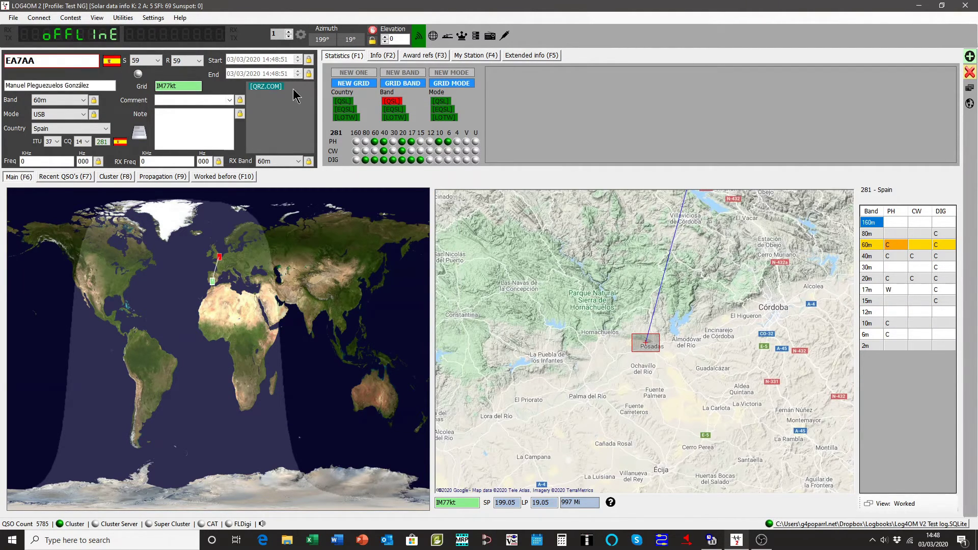
left_click(410, 57)
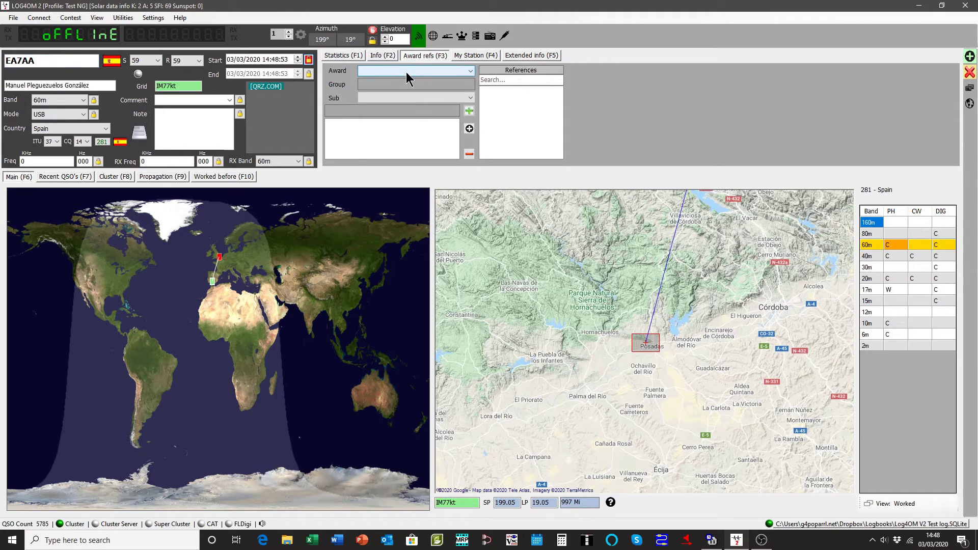
left_click(405, 72)
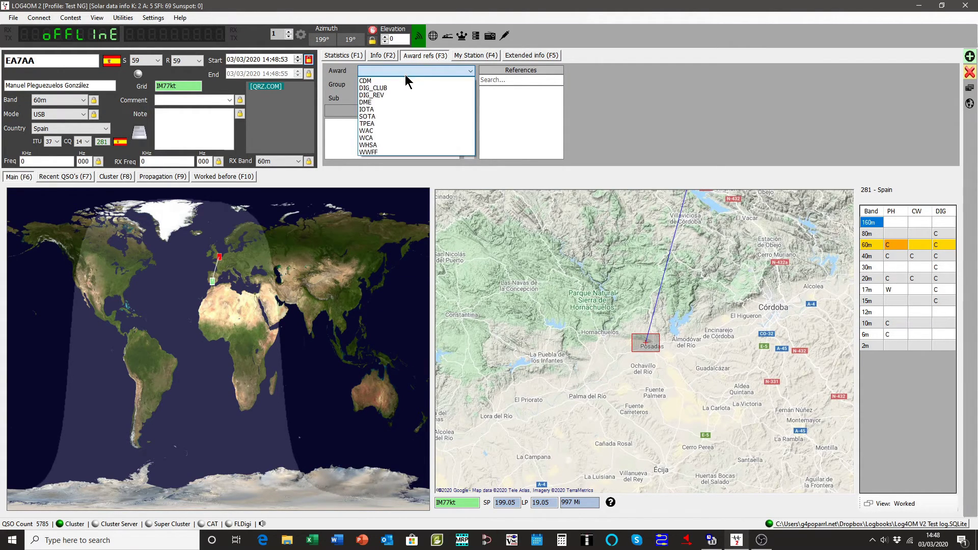
left_click(387, 87)
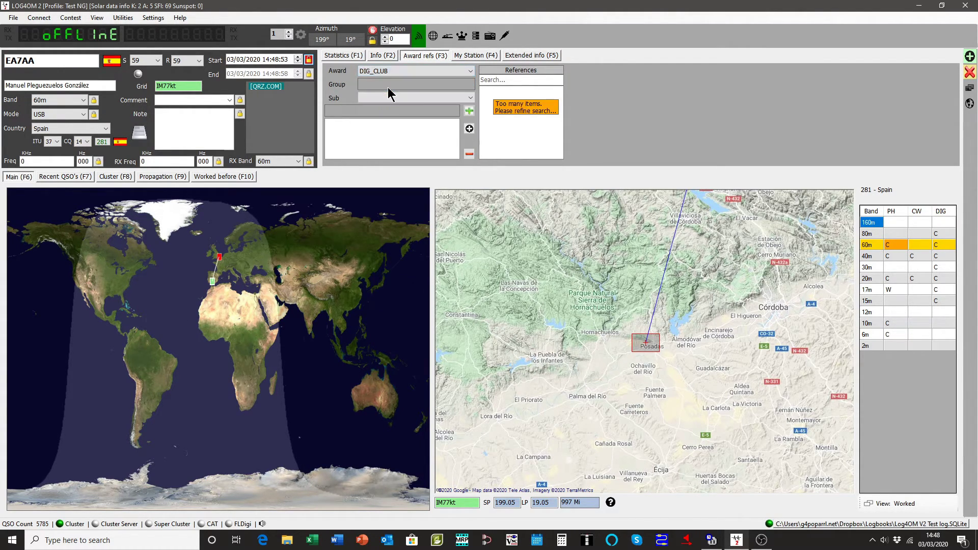
left_click(499, 81)
type("DI")
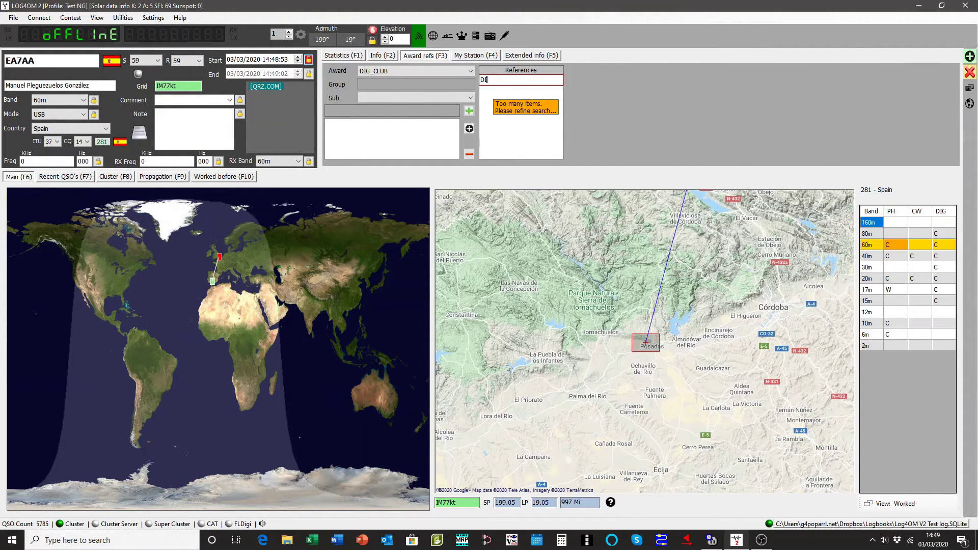
type("F")
key("BackSpace")
type("G-1019")
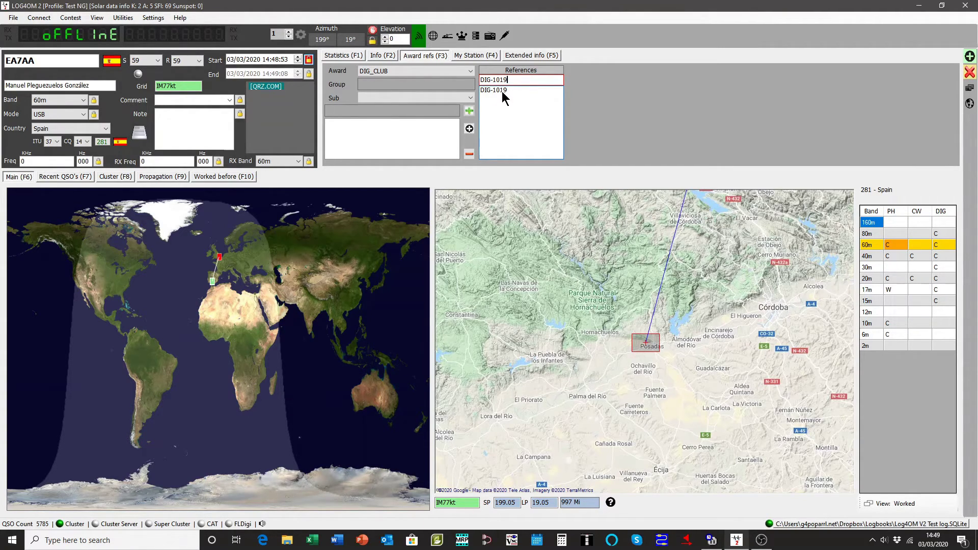
left_click(502, 91)
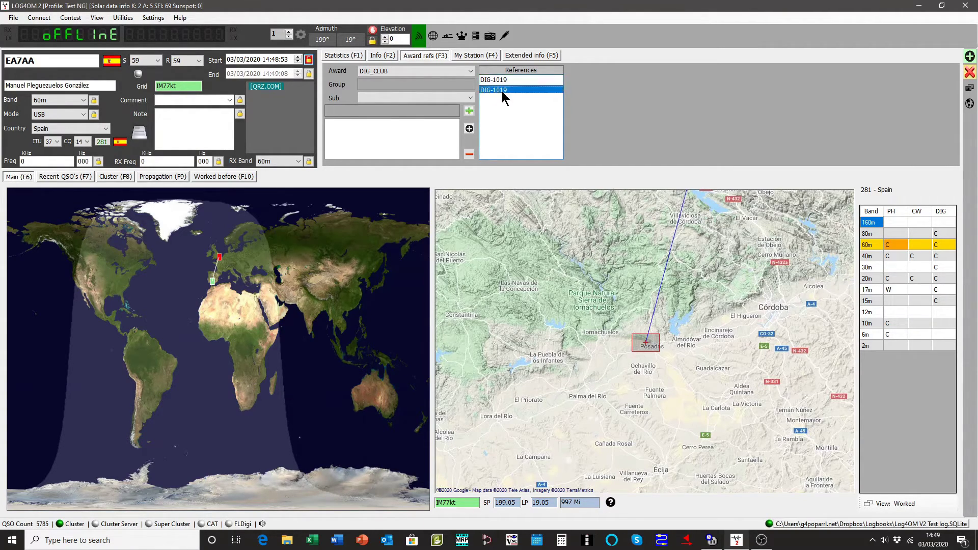
left_click(469, 110)
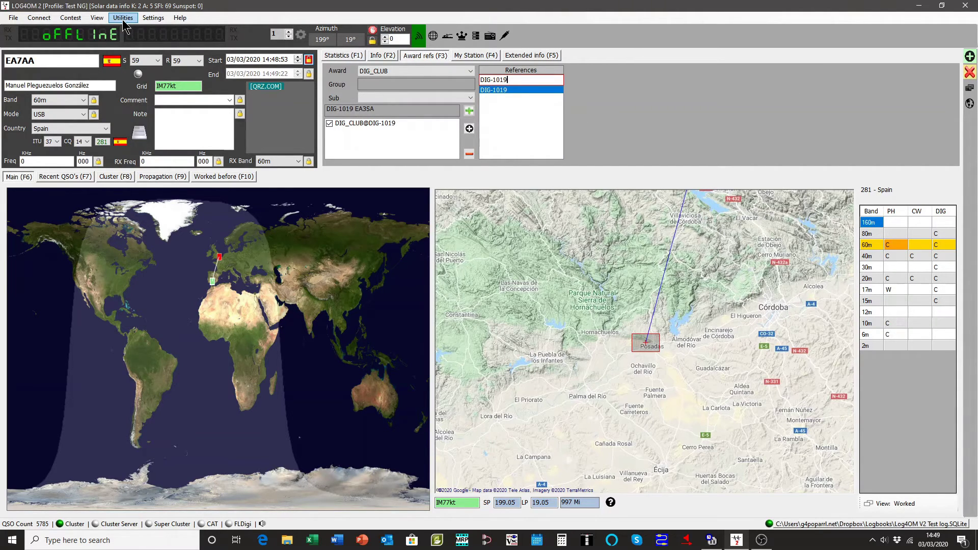
- Open DIG Club2.csv from the DIG Club folder on the Desktop via File Explorer, examine its line format, and close the file and folder
left_click(288, 542)
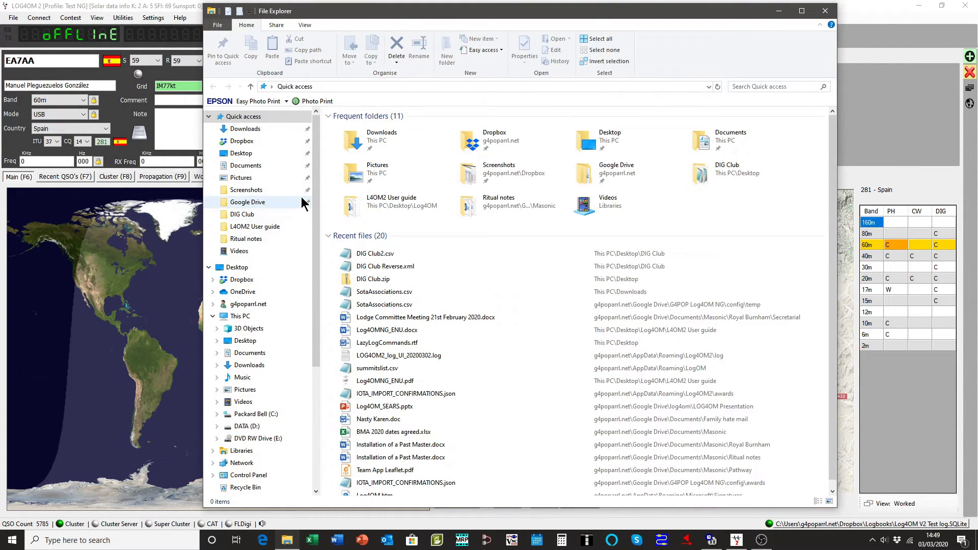
left_click(222, 143)
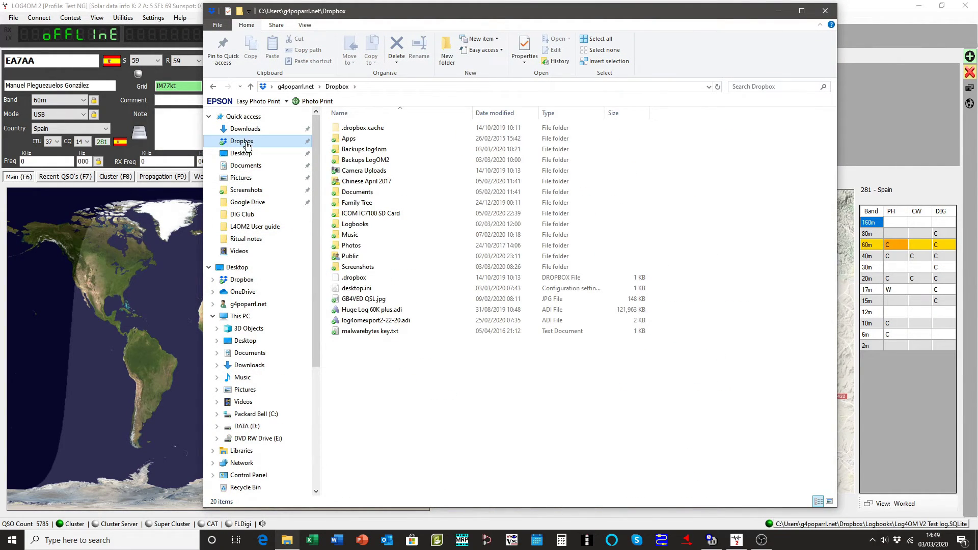
left_click(245, 157)
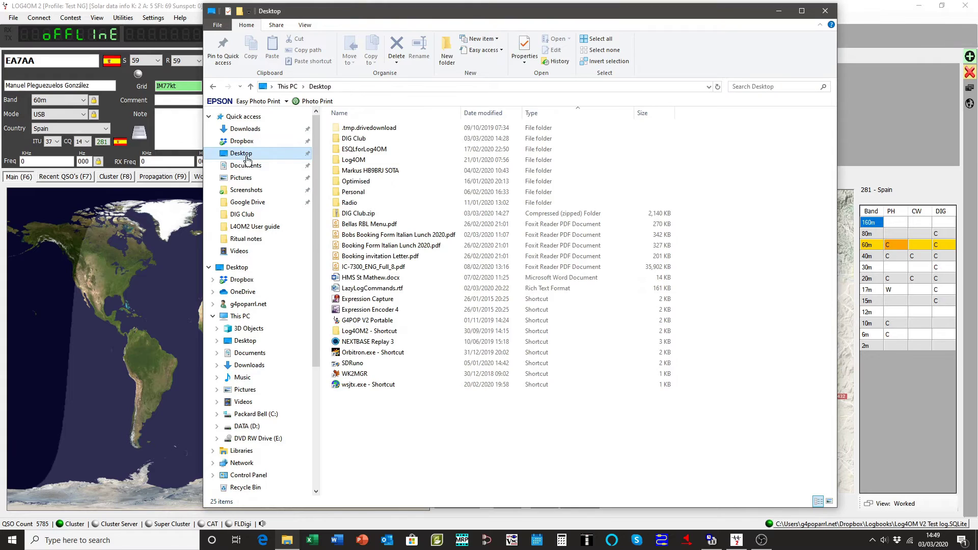
left_click(362, 138)
double_click(363, 135)
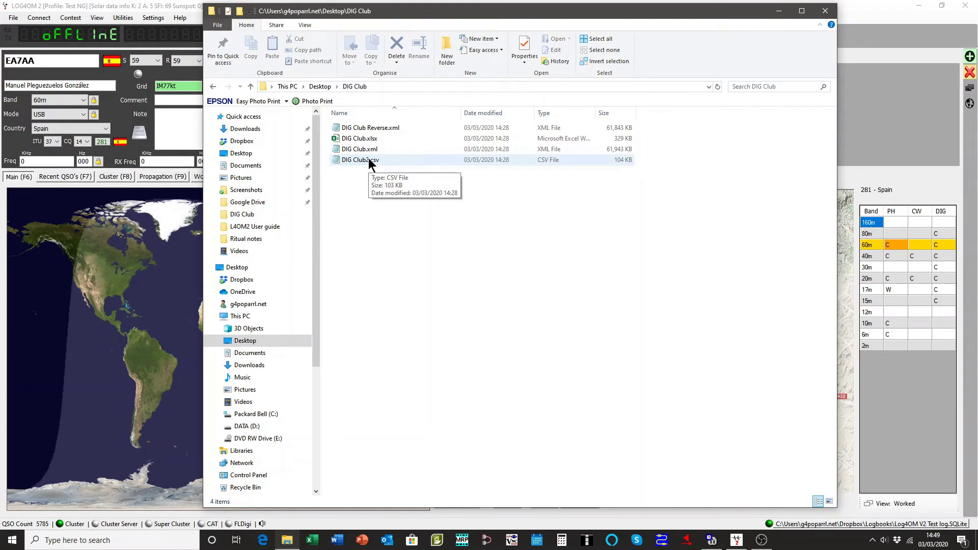
double_click(369, 159)
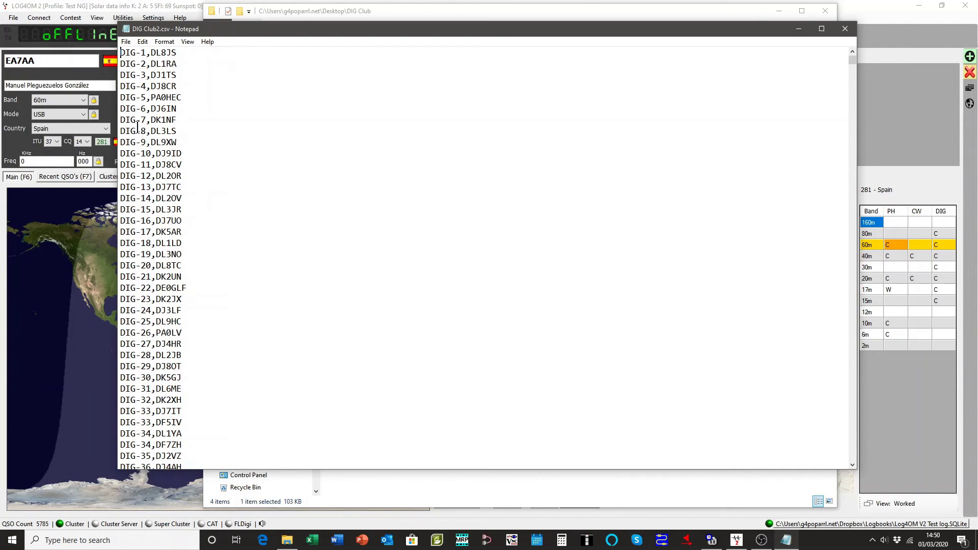
left_click(845, 29)
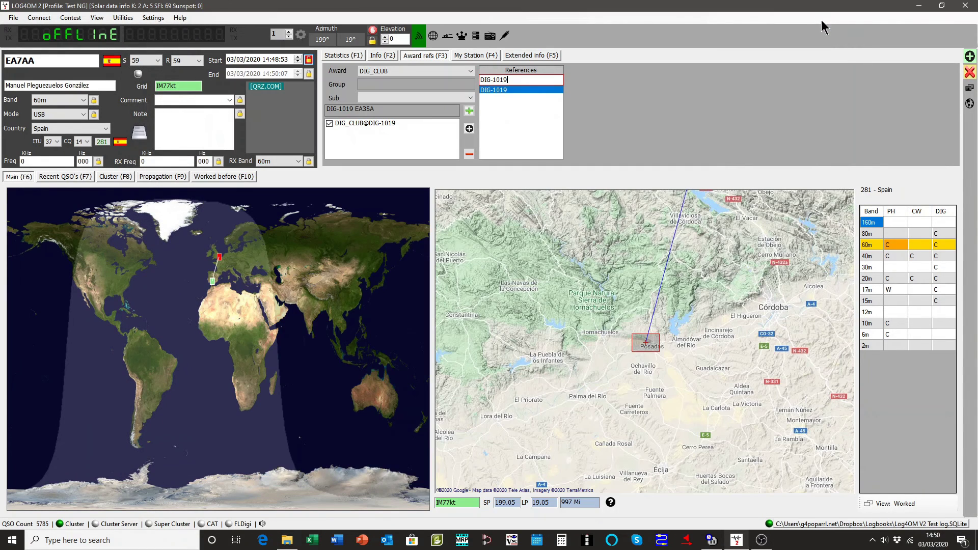
left_click(824, 12)
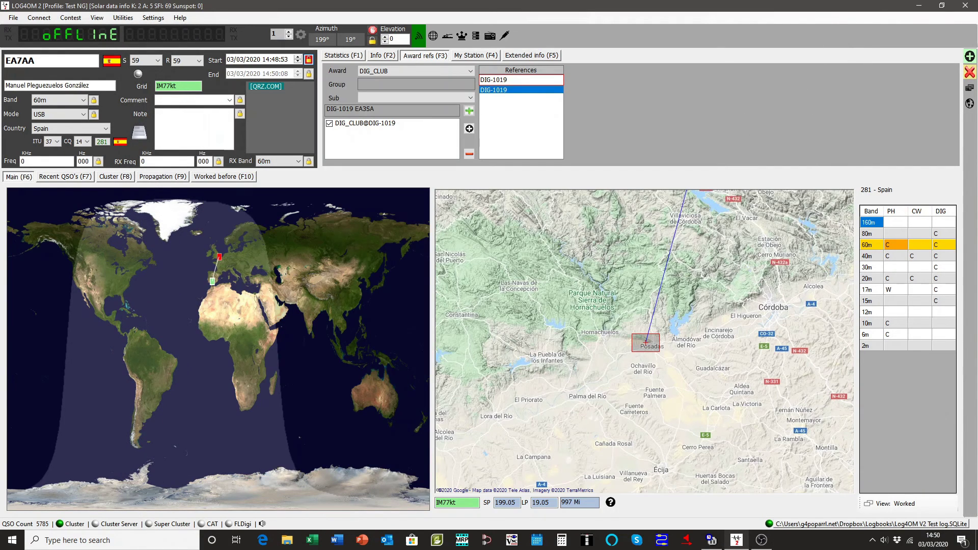